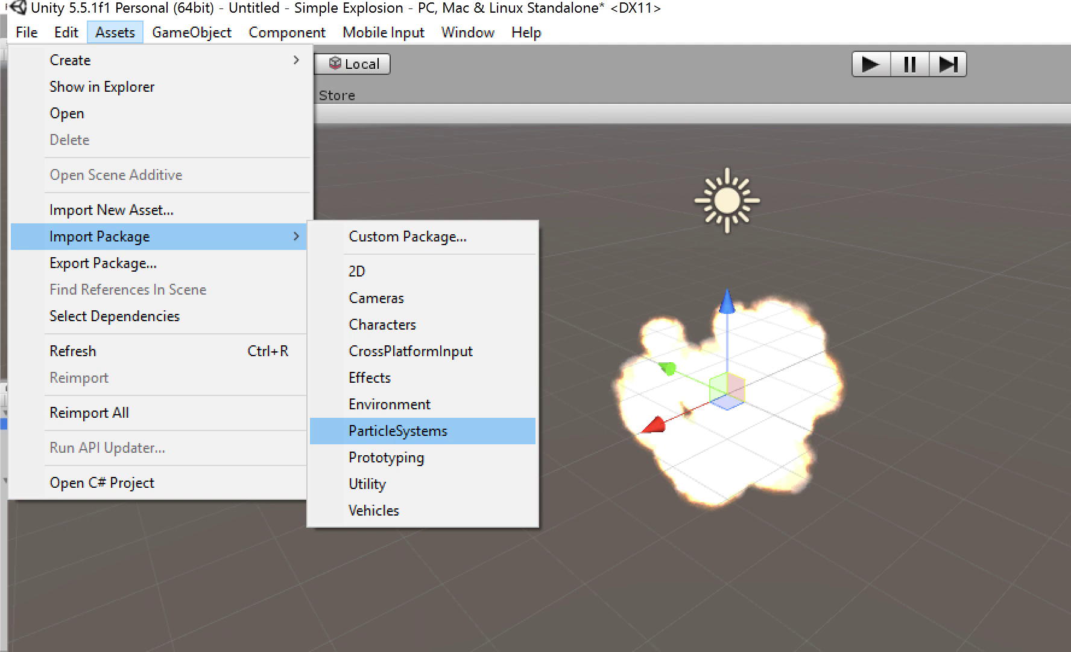
# Step: Import the ParticleSystems standard asset package into the project
pyautogui.press('Return')
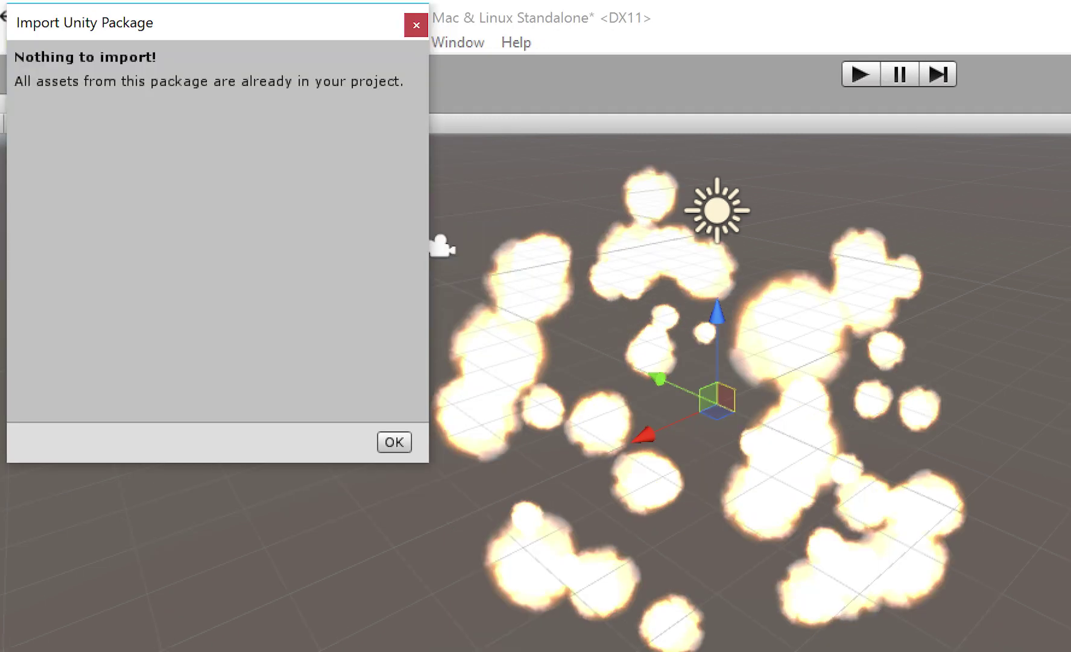
pyautogui.press('Return')
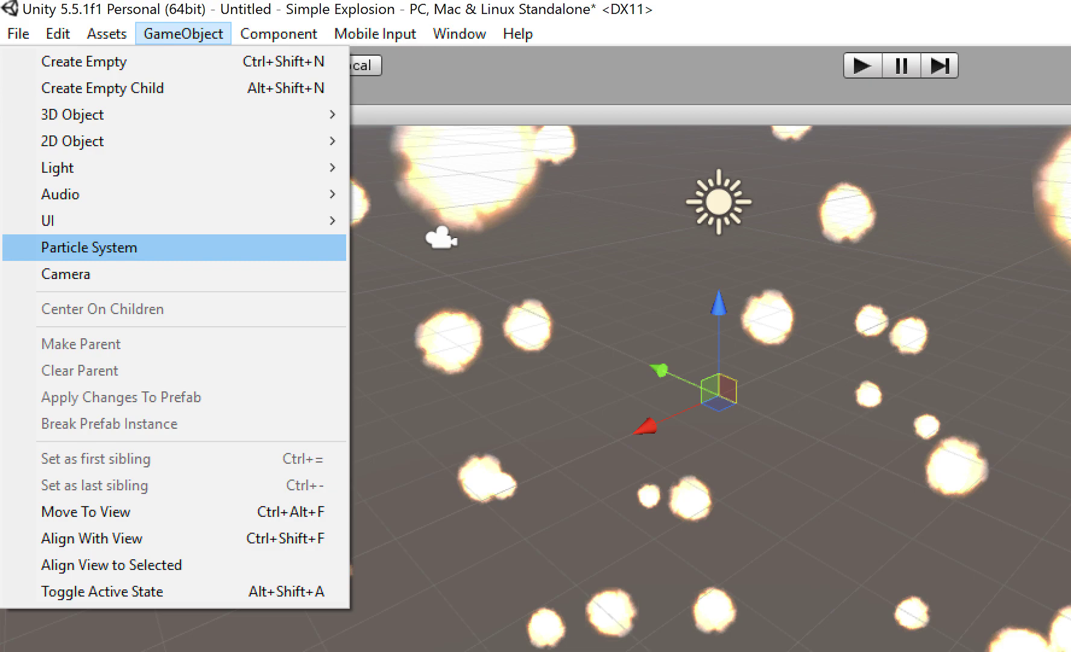
# Step: Add a Particle System object to the scene and rename it explosion
pyautogui.click(90, 247)
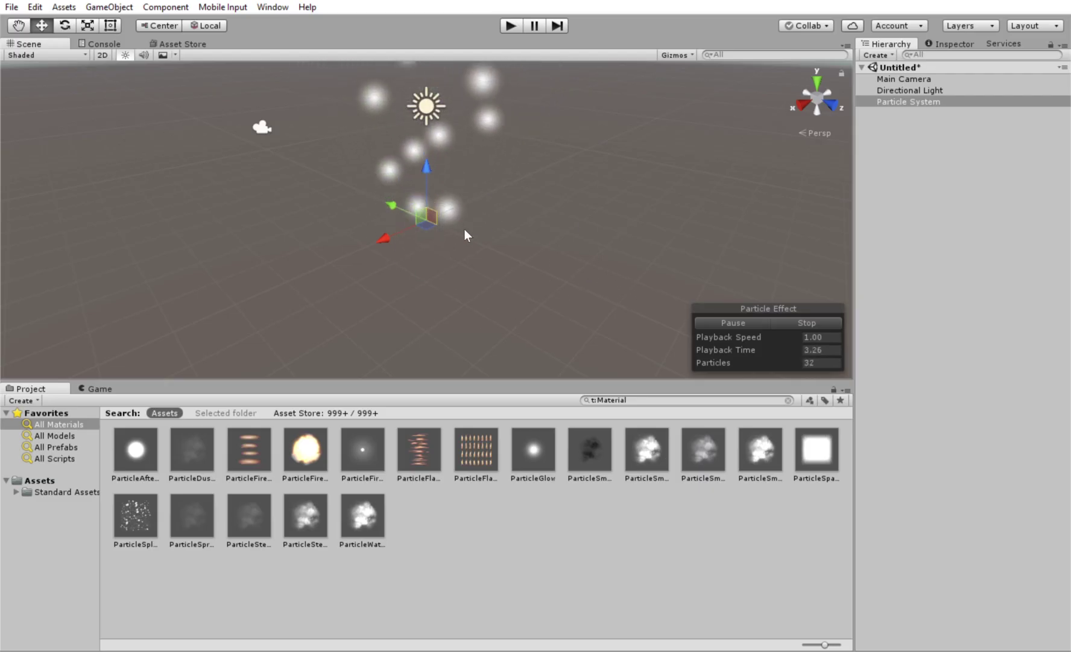
pyautogui.click(950, 43)
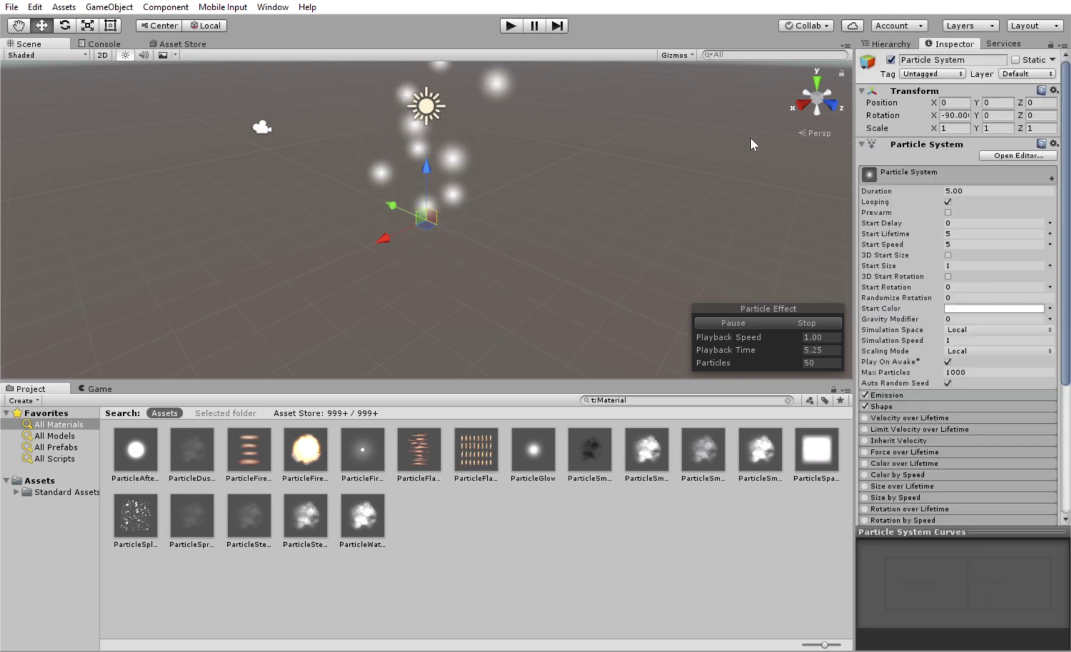
pyautogui.click(960, 59)
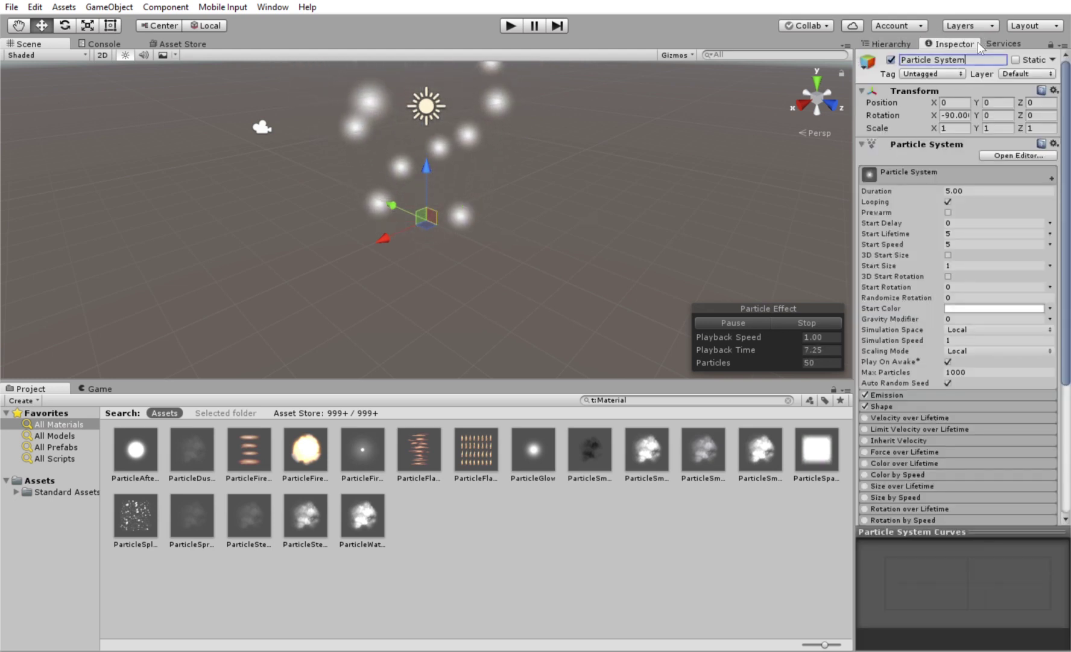
pyautogui.write('exp')
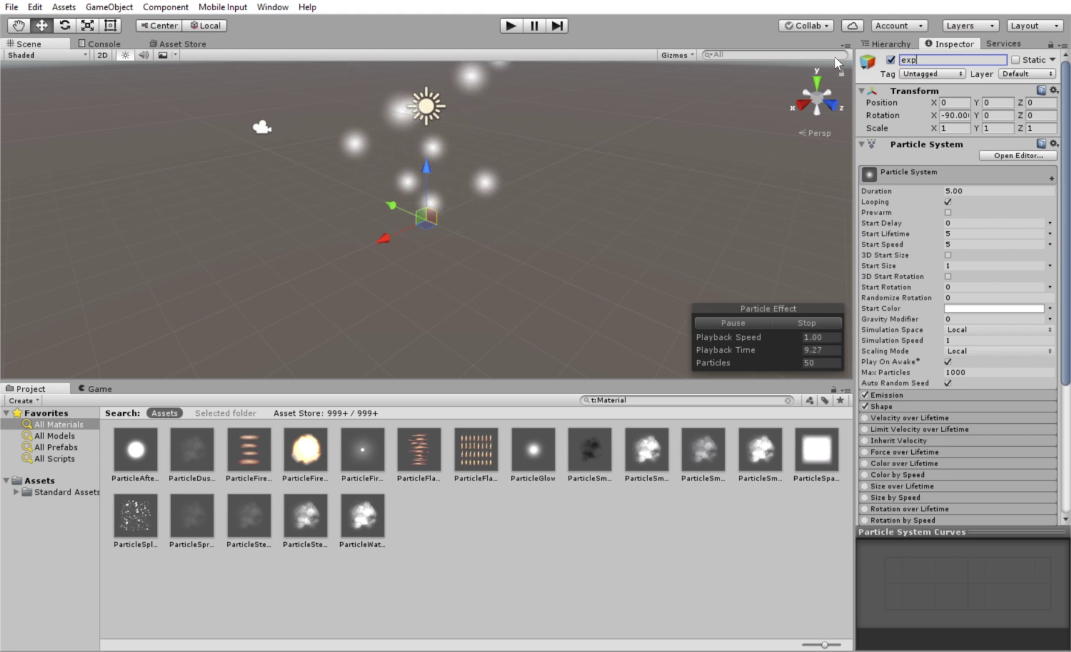
pyautogui.write('losion')
pyautogui.press('Return')
# Step: Change the explosion's emitter shape to Sphere with a radius of 0.5
pyautogui.scroll(-2, 907, 210)
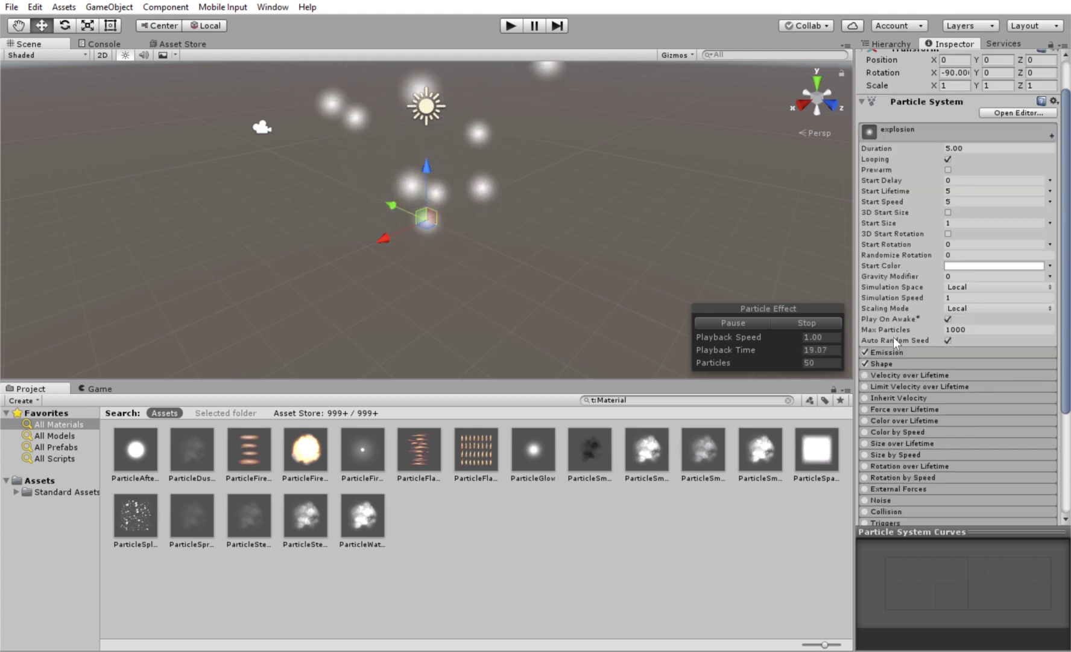
pyautogui.click(887, 363)
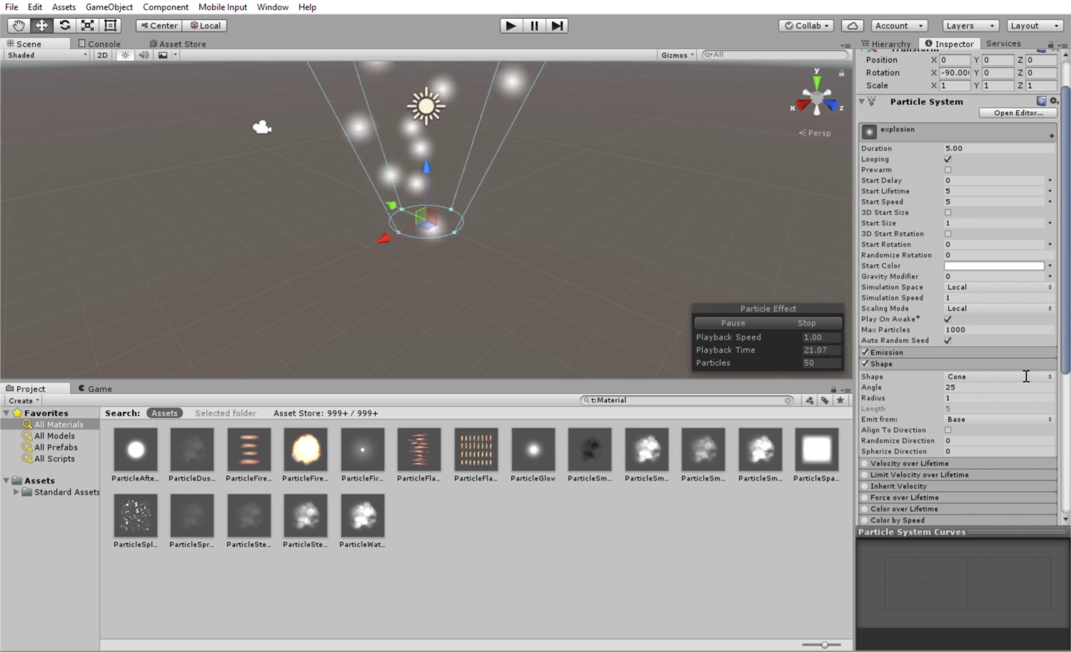
pyautogui.click(978, 376)
pyautogui.click(978, 380)
pyautogui.click(960, 385)
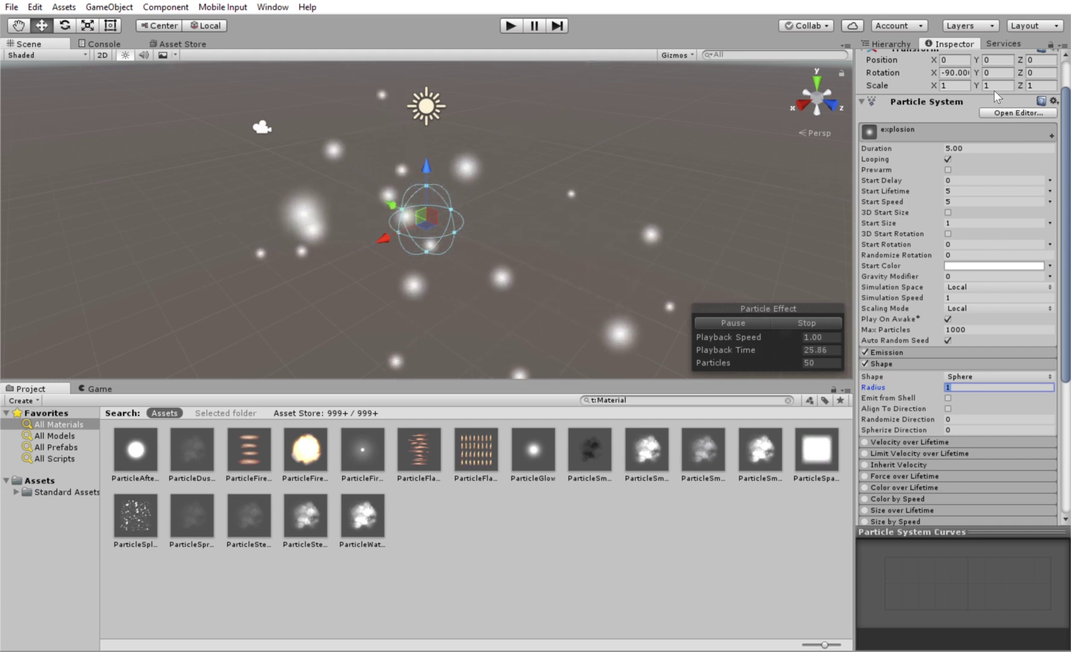
pyautogui.write('0.5')
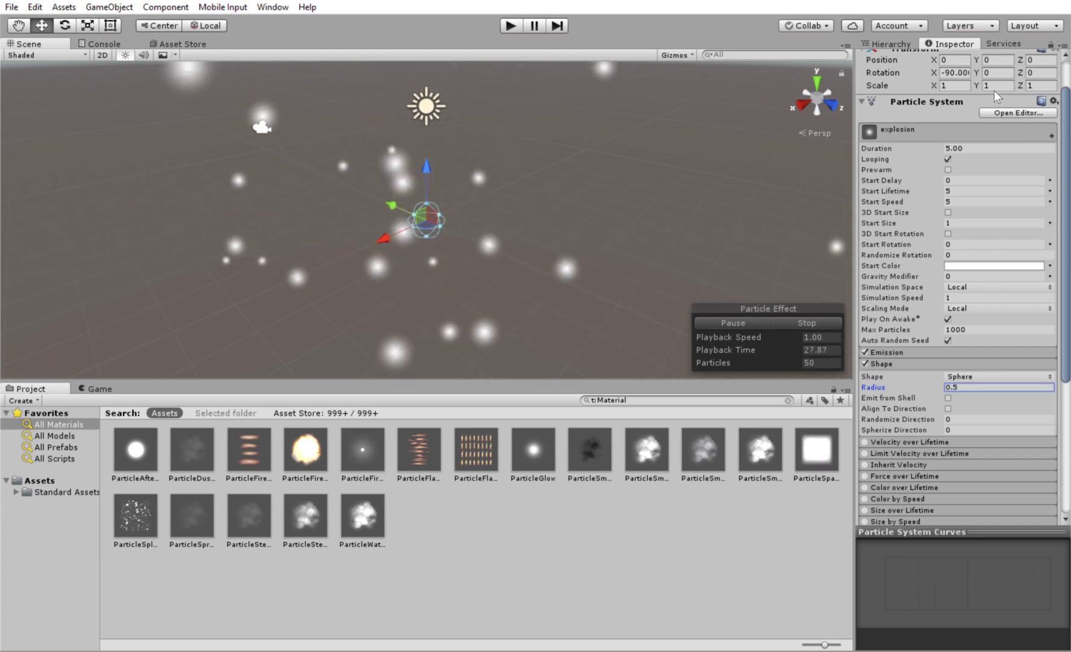
# Step: Assign the ParticleFirecloud material to the explosion's Renderer module
pyautogui.scroll(-5, 1009, 316)
pyautogui.click(1009, 320)
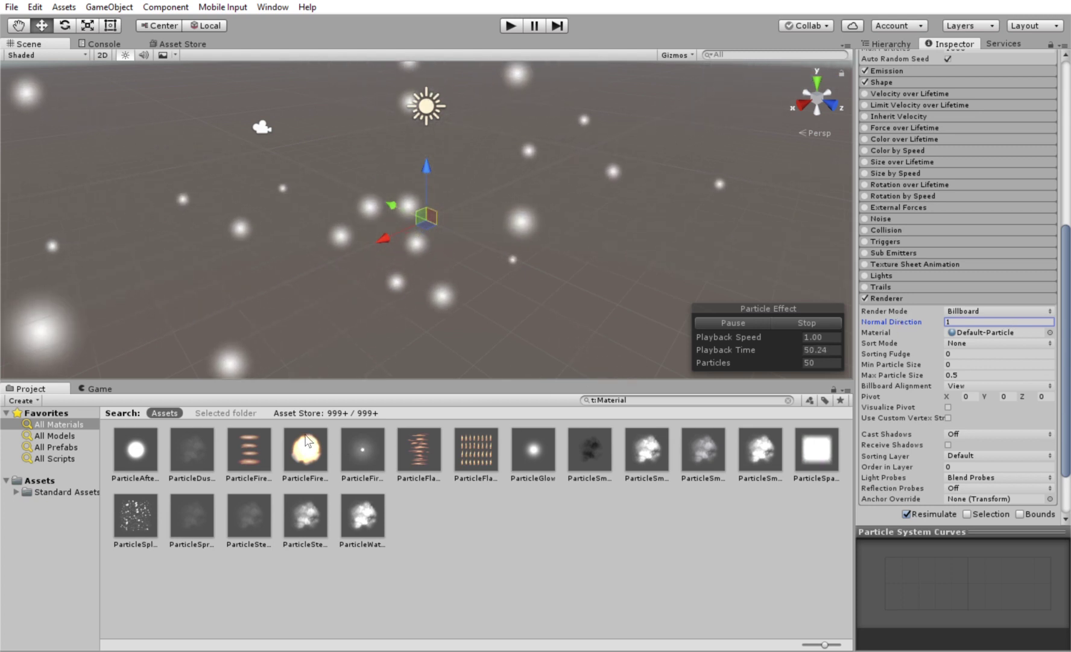
pyautogui.moveTo(306, 443); pyautogui.dragTo(980, 331)
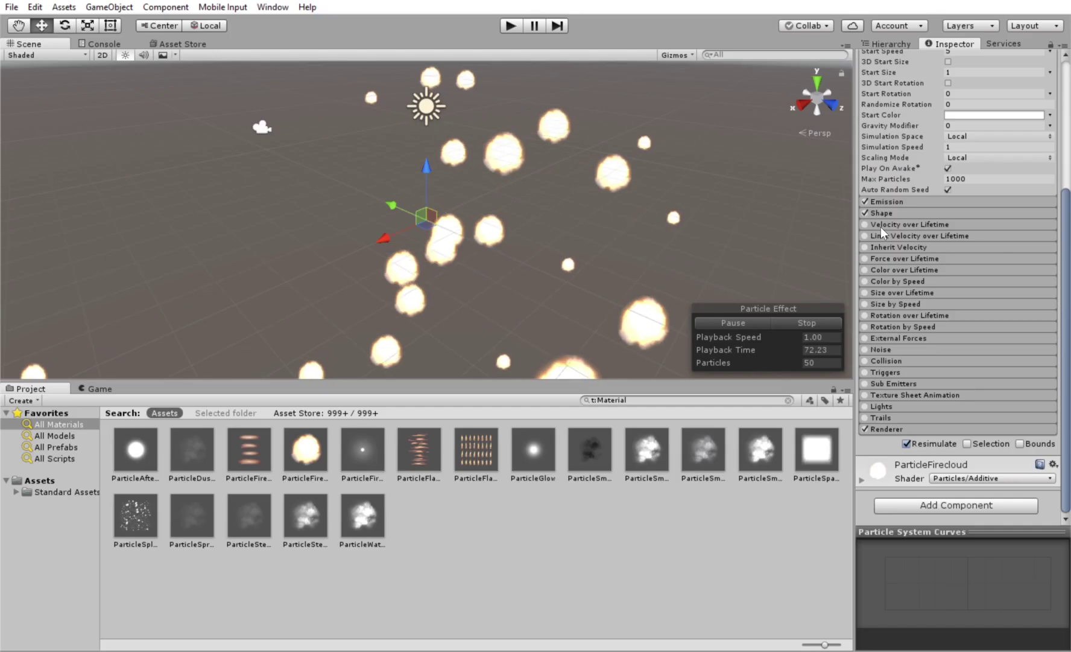
# Step: Add an emission burst at time 0.00 with Min and Max of 50, and set Rate over Time to 0
pyautogui.click(893, 200)
pyautogui.click(904, 215)
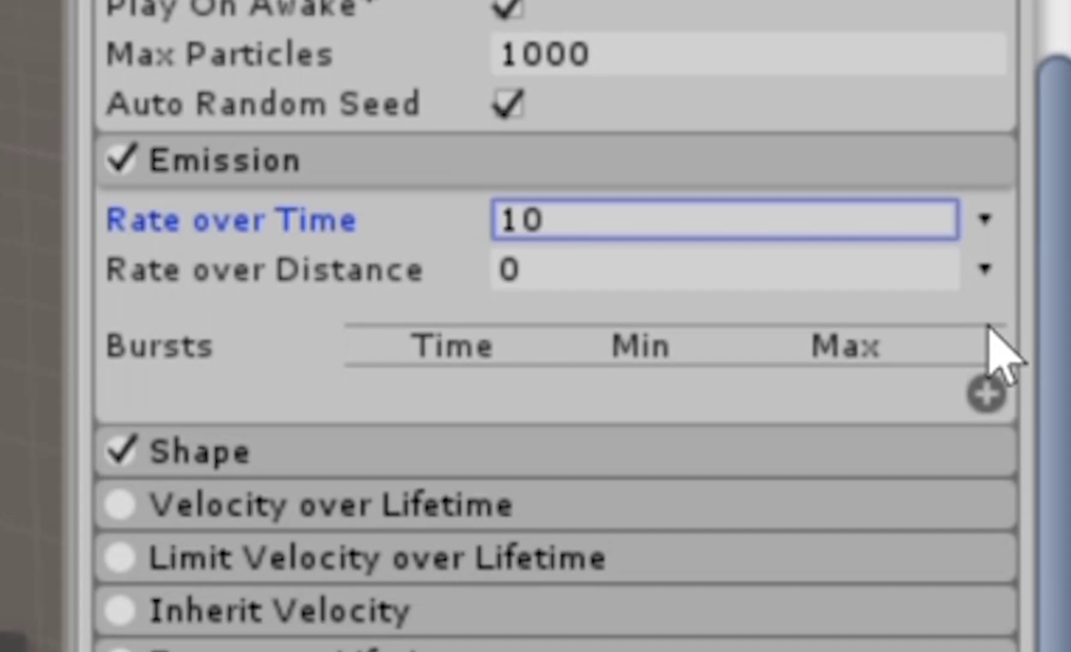
pyautogui.click(1050, 251)
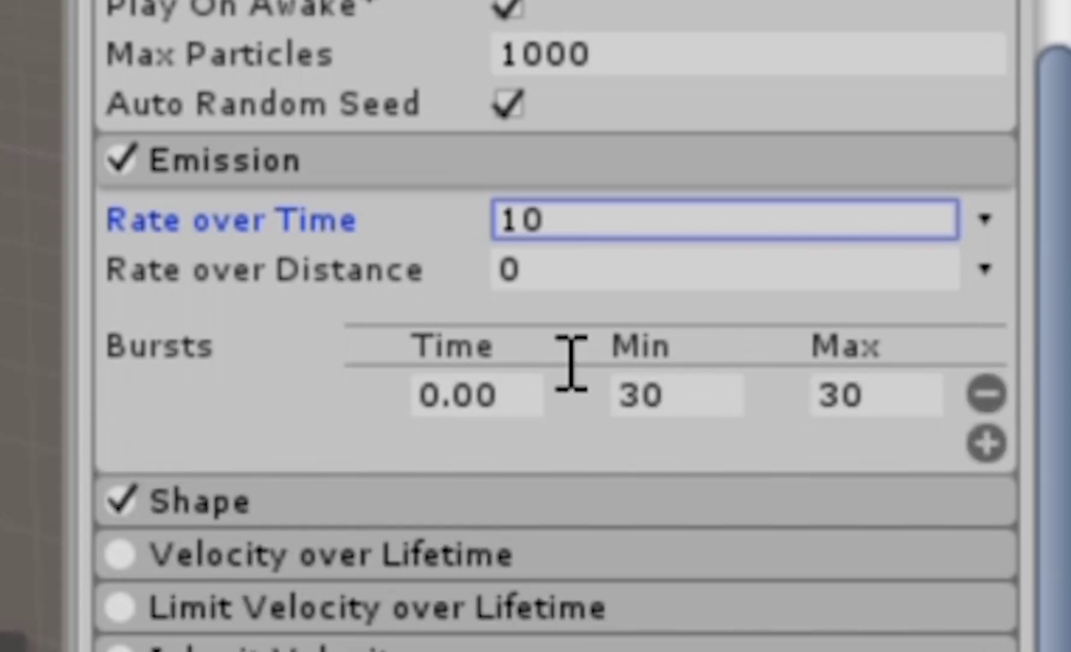
pyautogui.click(651, 395)
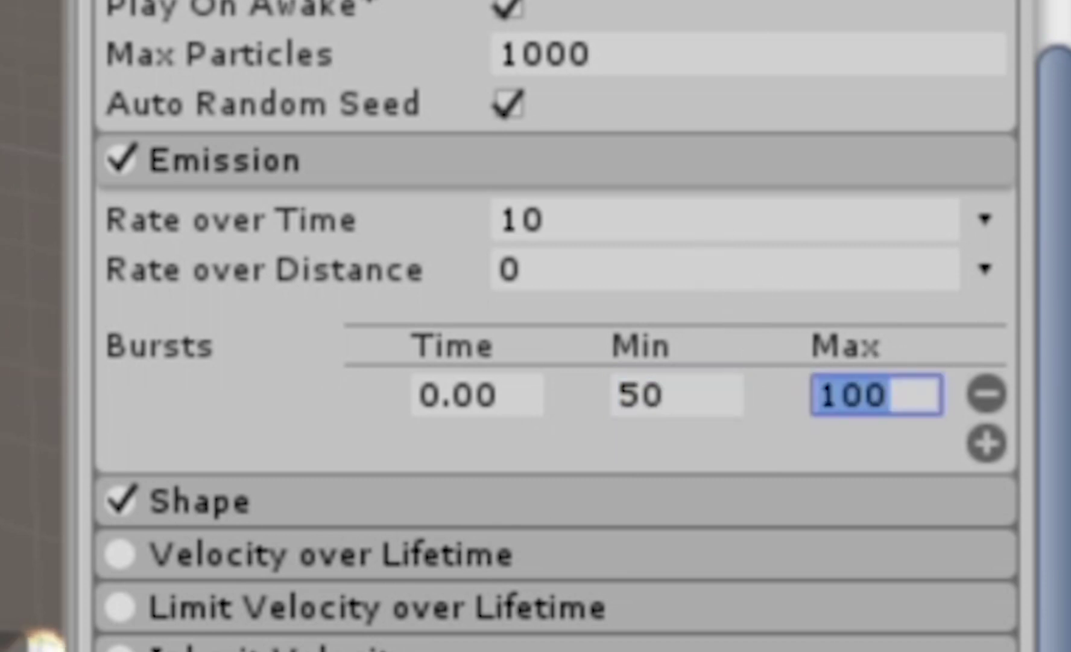
pyautogui.write('50')
pyautogui.click(784, 208)
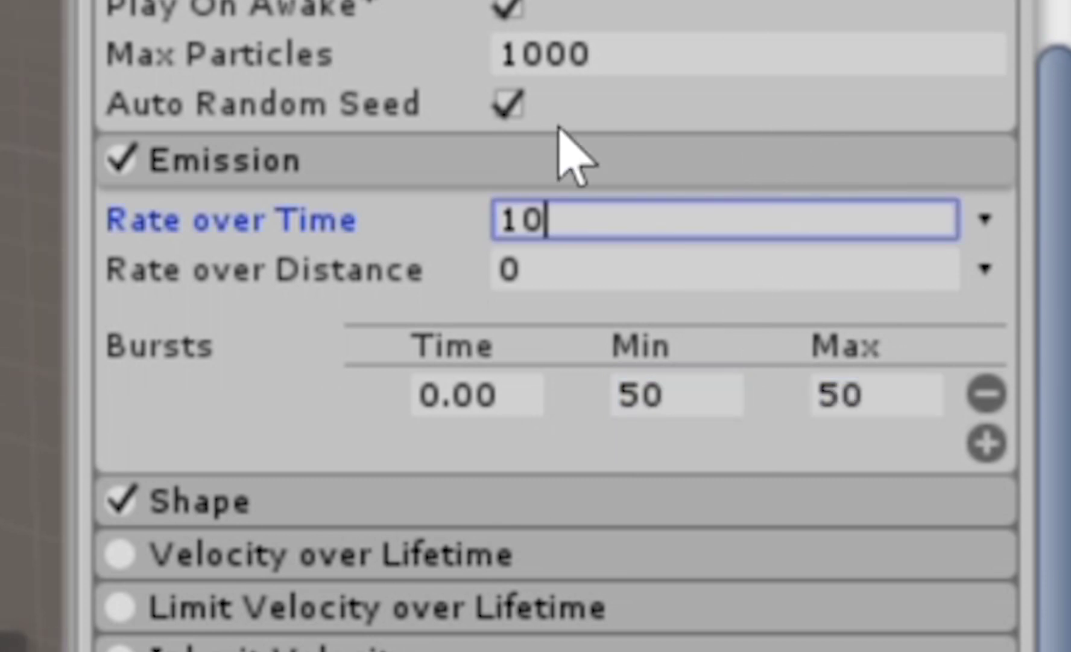
pyautogui.hotkey('ctrl', 'a')
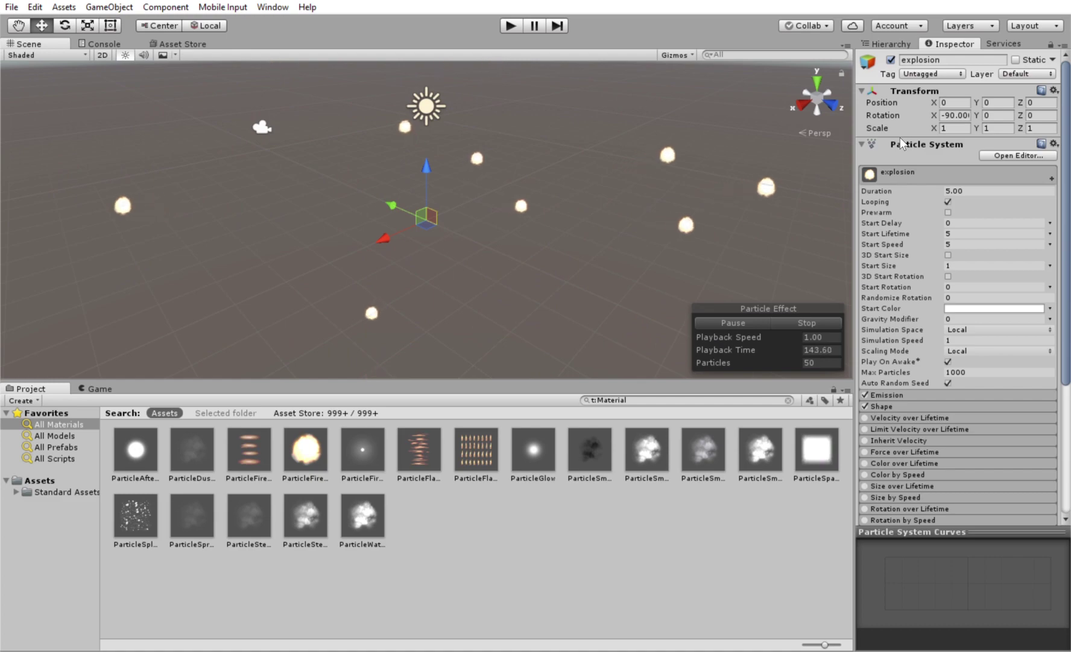
# Step: Set the explosion's Duration to 2 and its Start Lifetime to 2
pyautogui.click(981, 191)
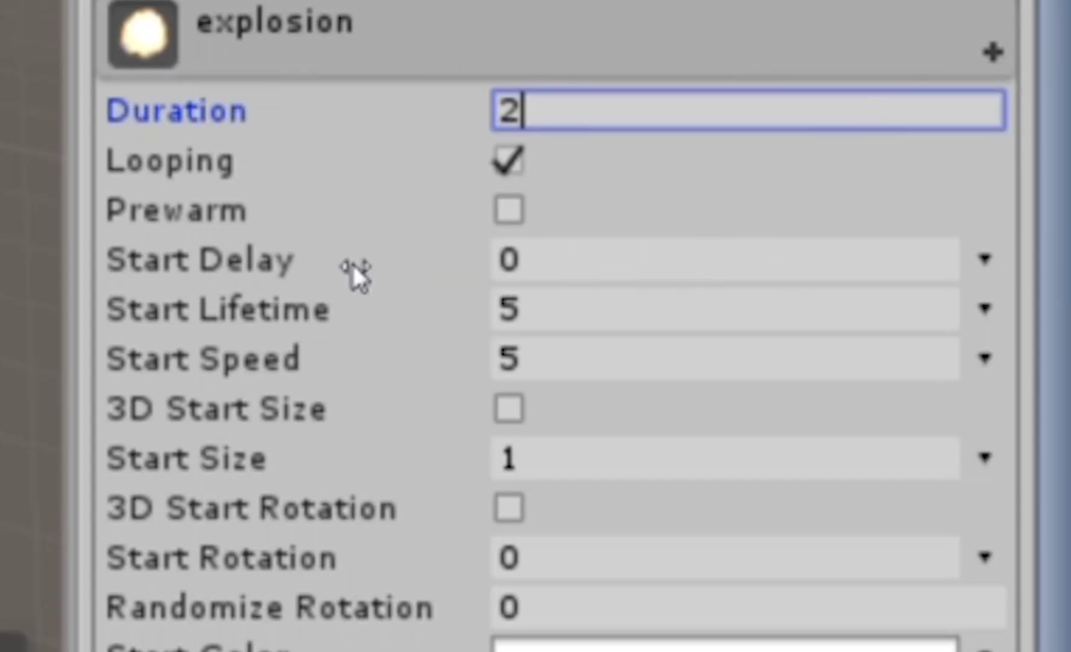
pyautogui.click(631, 308)
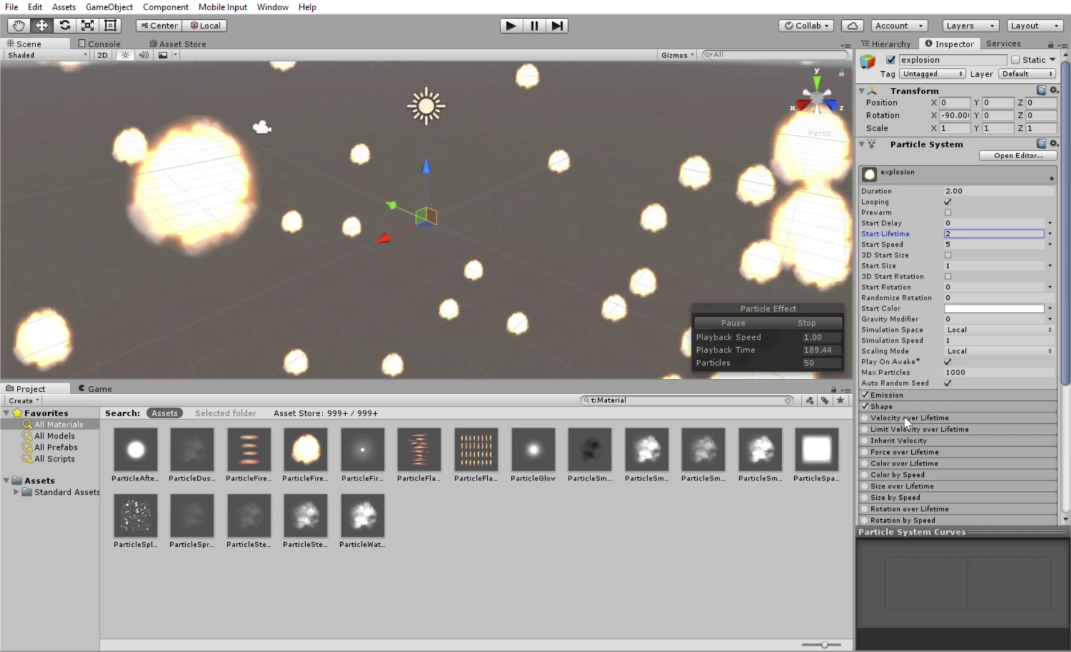
# Step: Enable Limit Velocity over Lifetime with a Speed of 3 and a Dampen of 0.4
pyautogui.click(904, 417)
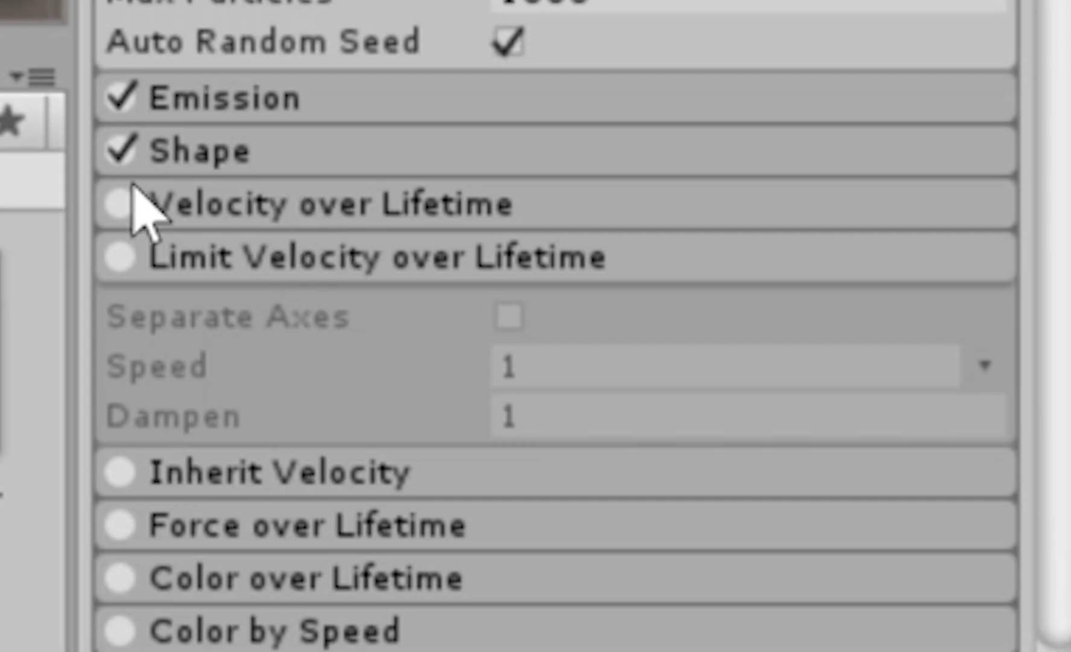
pyautogui.click(120, 257)
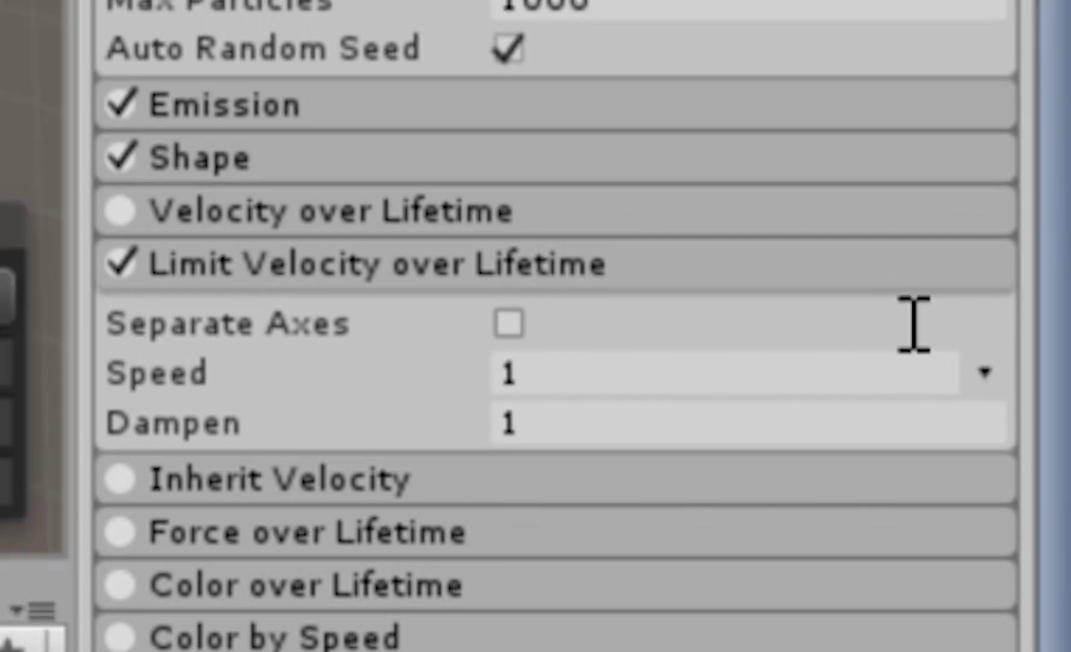
pyautogui.click(915, 329)
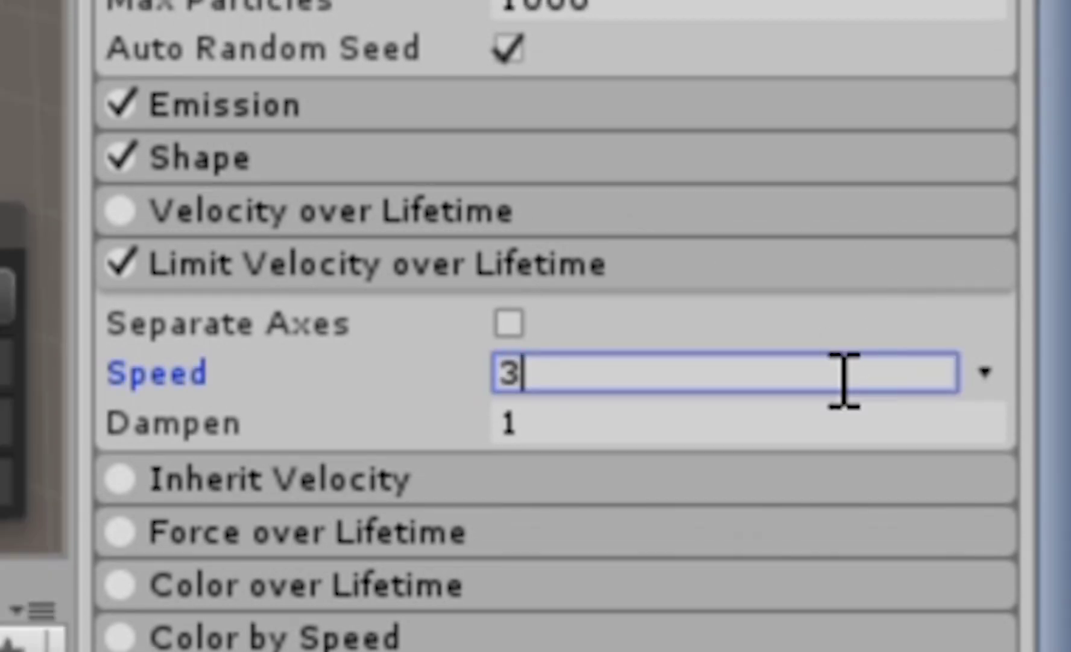
pyautogui.press('Tab')
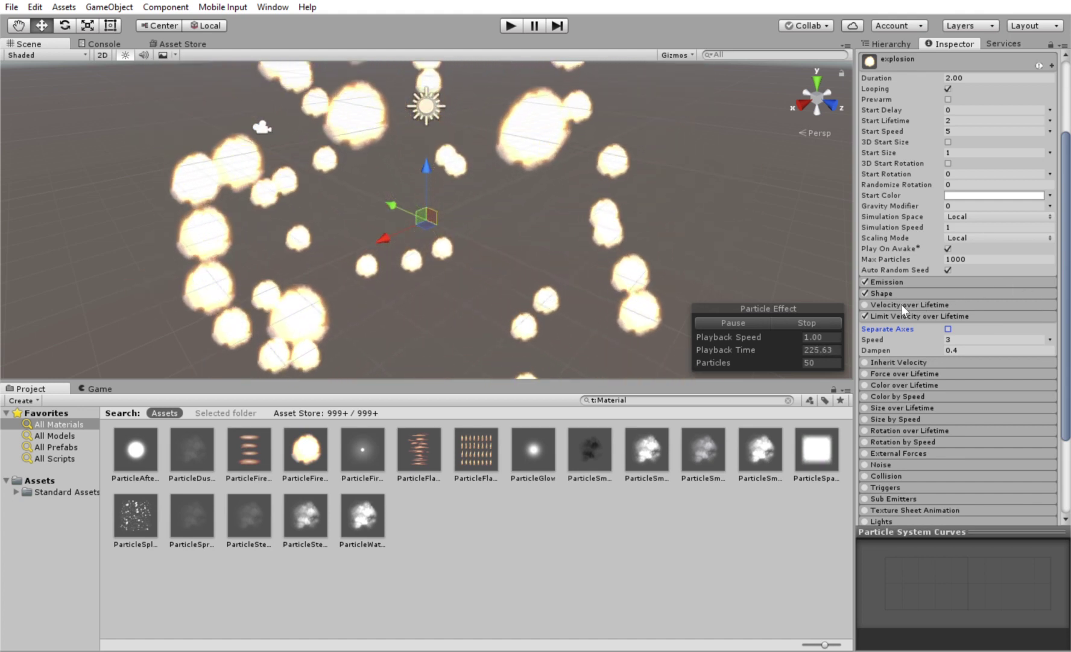
pyautogui.click(901, 305)
# Step: Randomize Start Size between the constants 0.5 and 1.5, and Start Rotation between 0 and 360
pyautogui.scroll(3, 1023, 345)
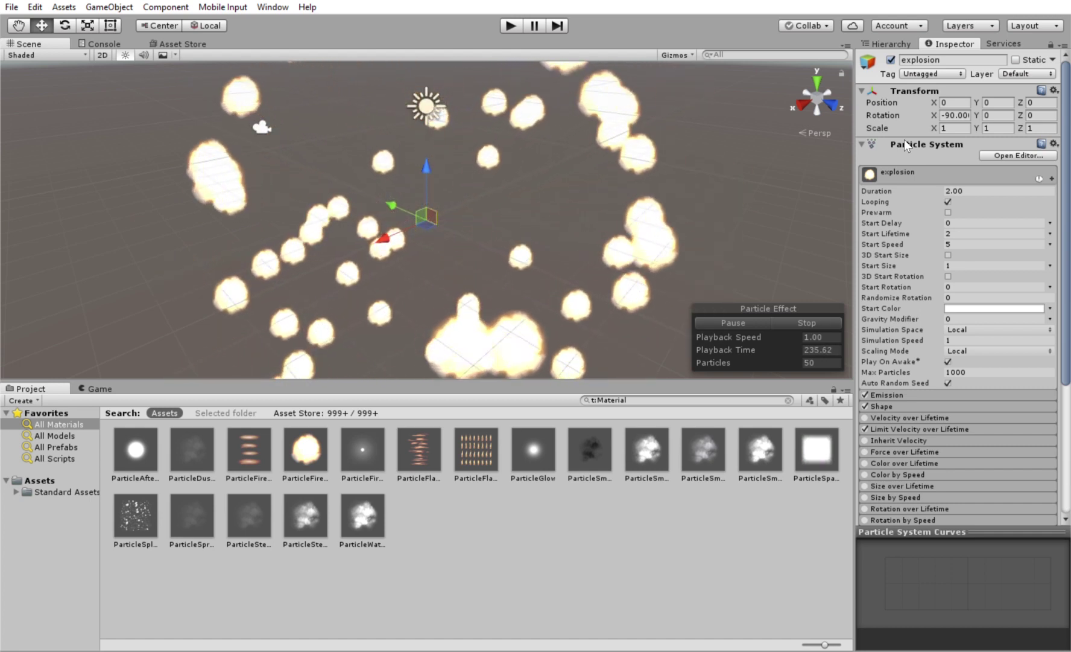
pyautogui.click(1051, 266)
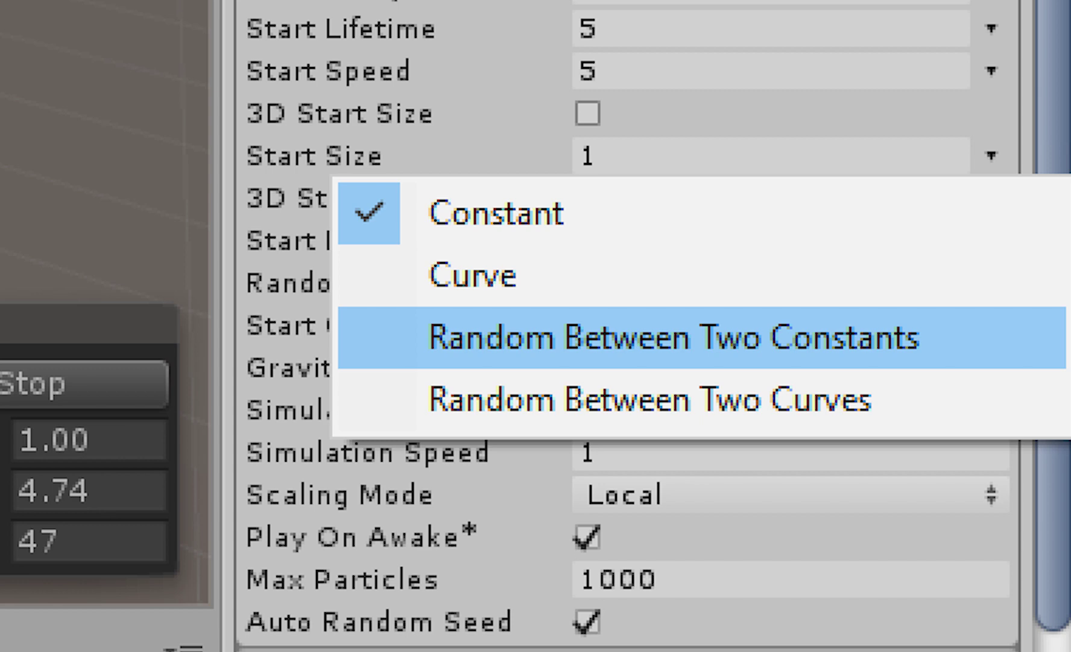
pyautogui.click(664, 338)
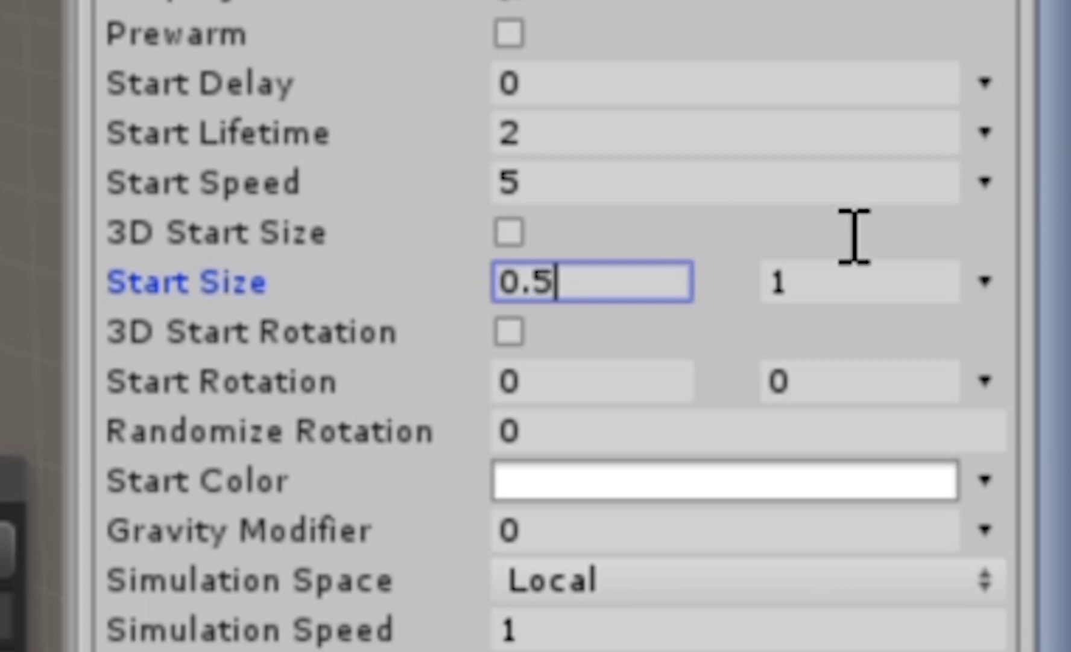
pyautogui.press('Tab')
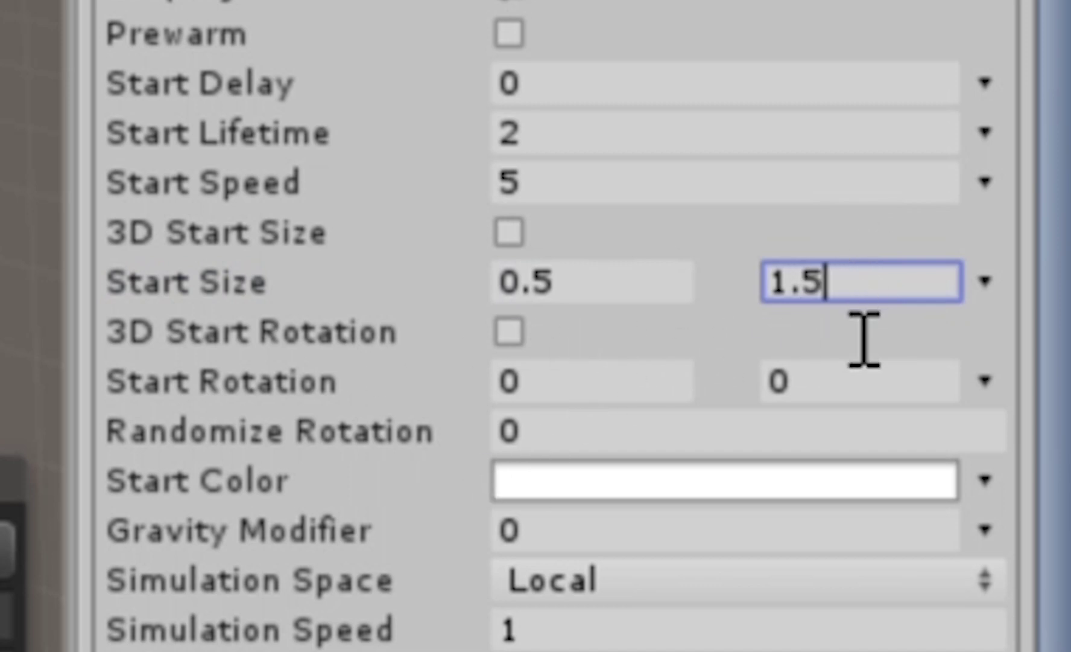
pyautogui.press('Tab')
pyautogui.press('Tab')
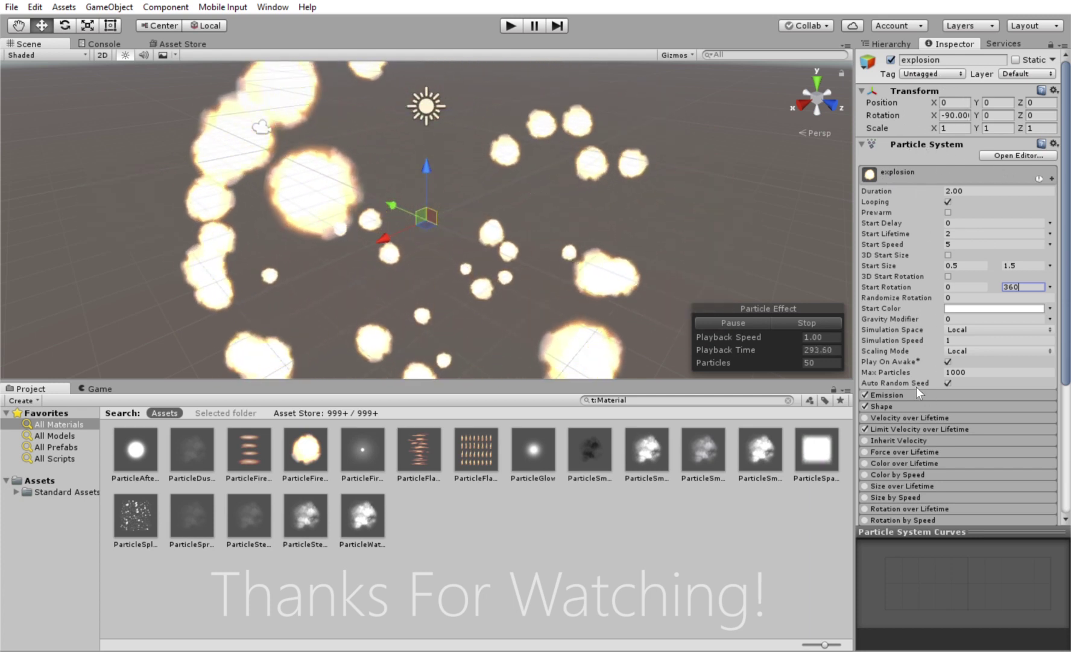
# Step: Raise the Max particle count of the emission burst to 100
pyautogui.click(891, 394)
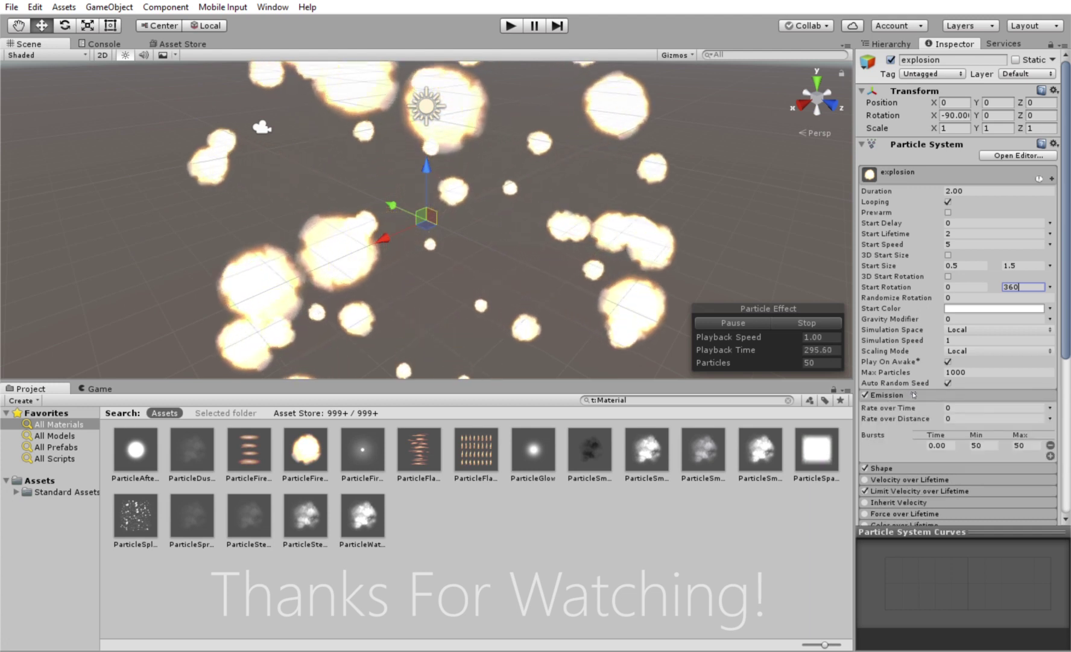
pyautogui.click(1023, 443)
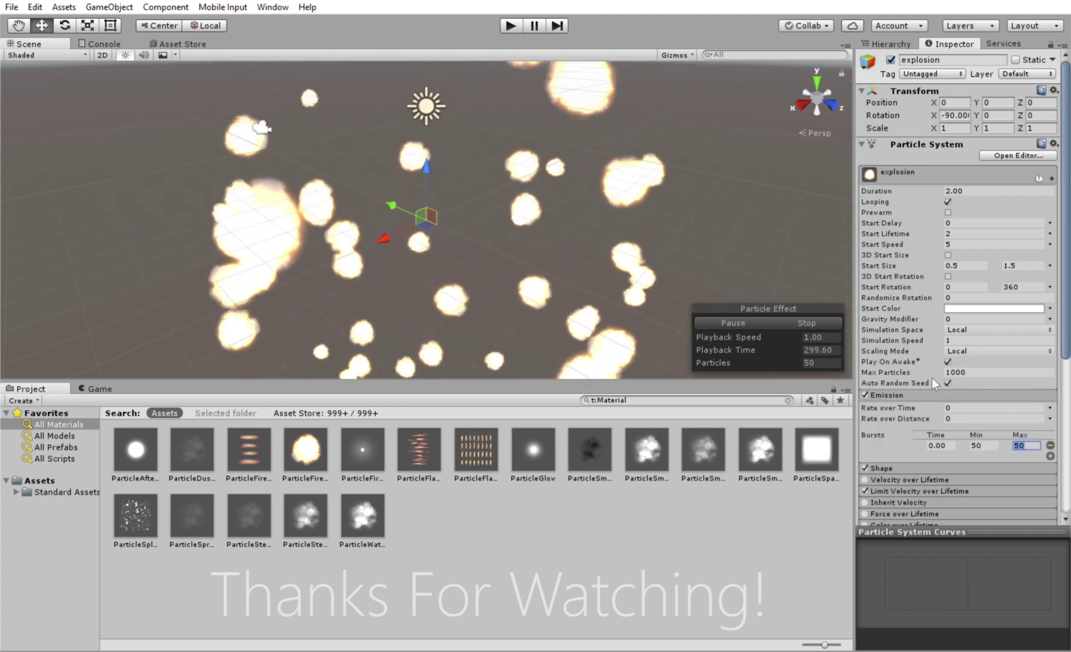
pyautogui.write('100')
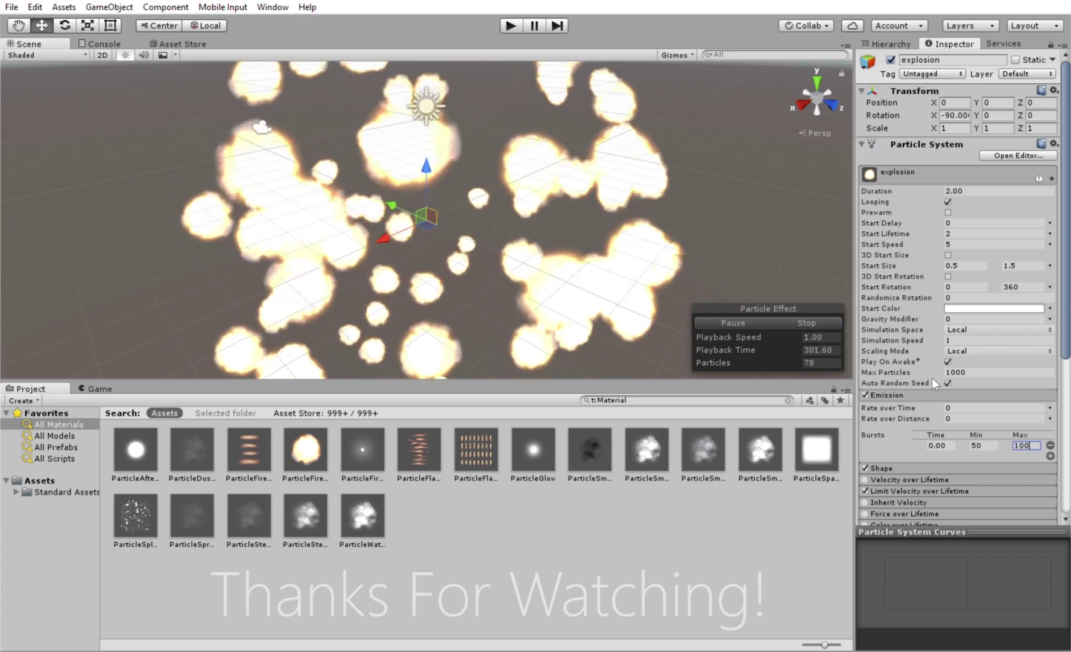